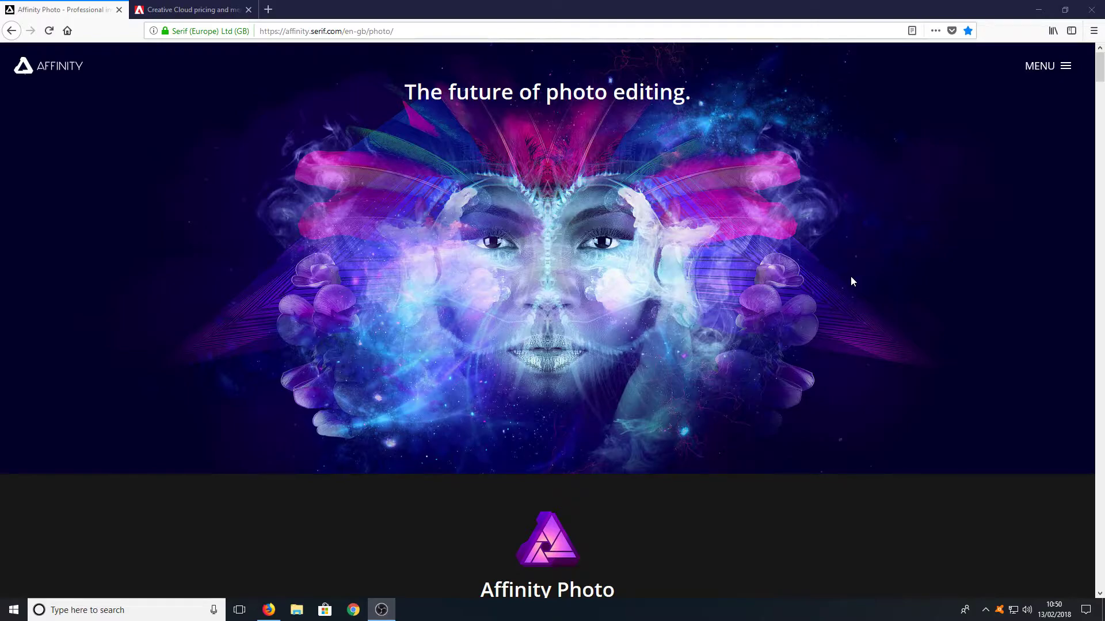
Bring the £48.99 Windows price into view, then switch to the Creative Cloud pricing tab.
scroll(851, 279, "down", 5)
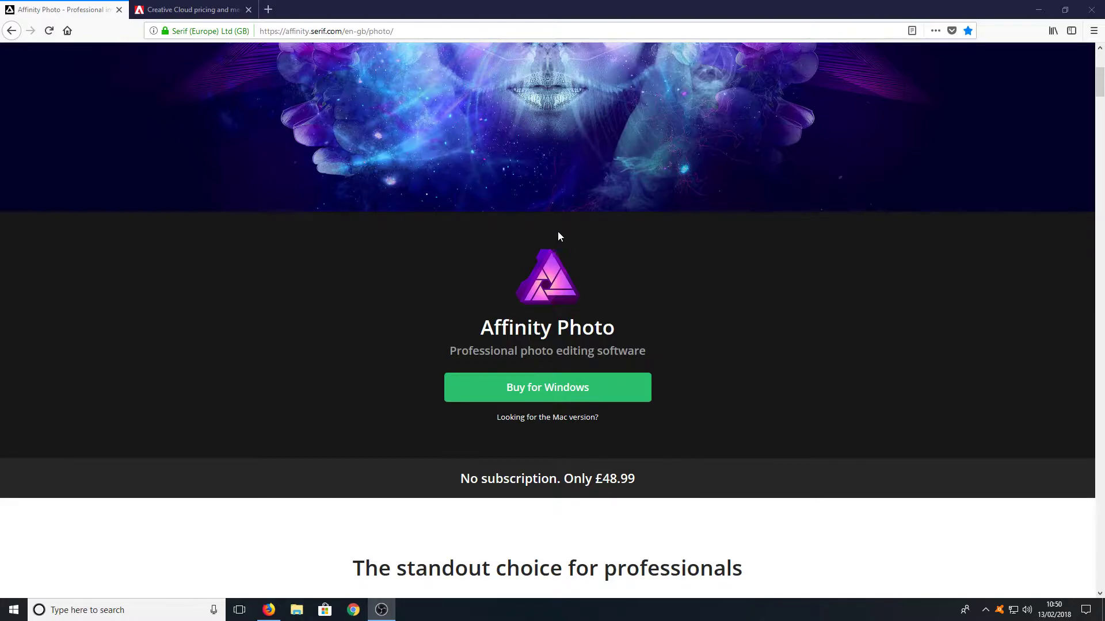
left_click(187, 10)
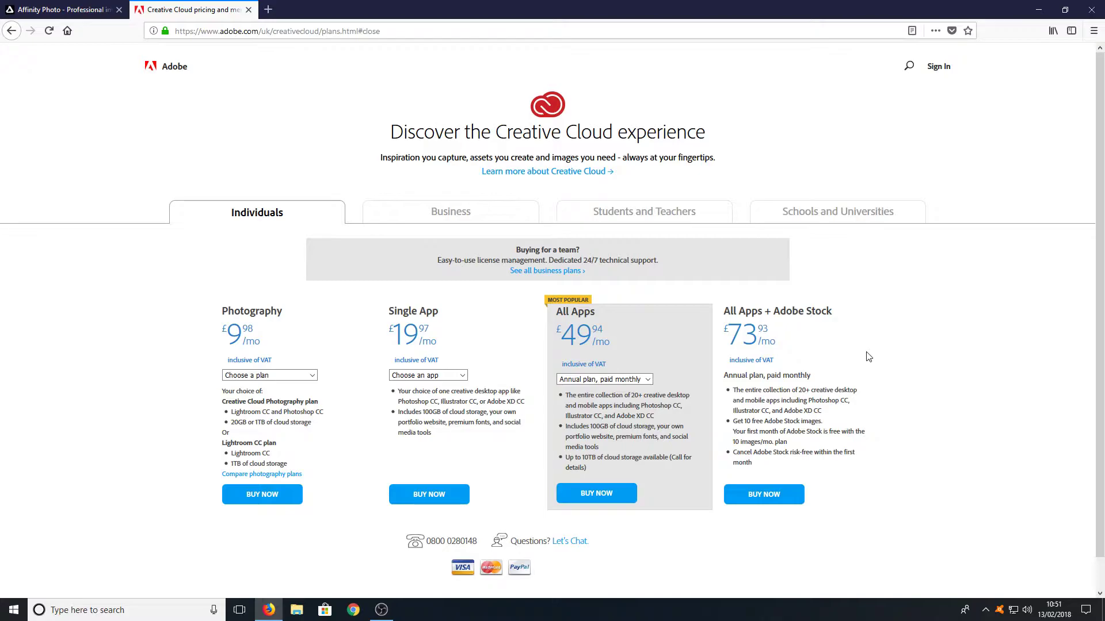
Go back to the Affinity Photo product page tab after reviewing the Creative Cloud plans.
left_click(57, 10)
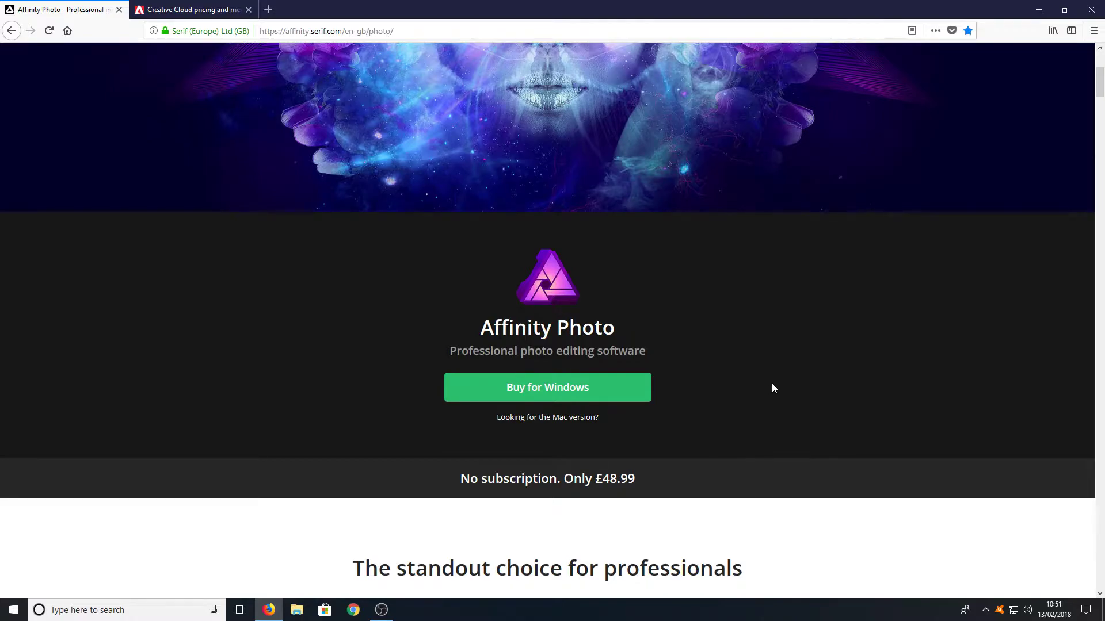
Scroll through the feature sections down to real-time effects, then minimise the browser.
scroll(774, 396, "down", 3)
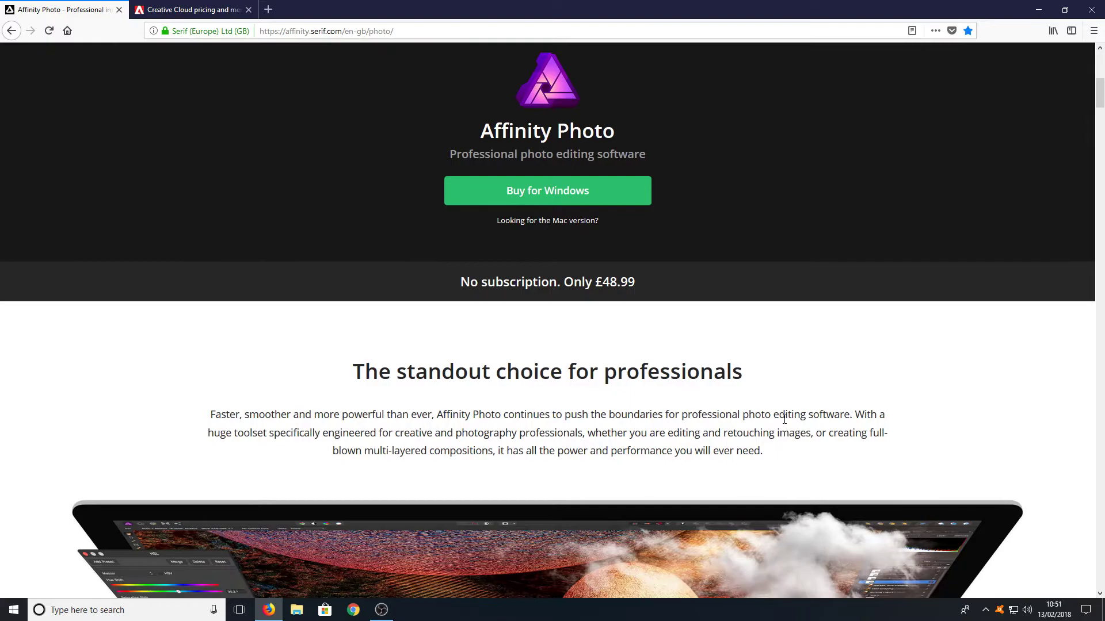
scroll(774, 396, "down", 4)
scroll(909, 303, "down", 7)
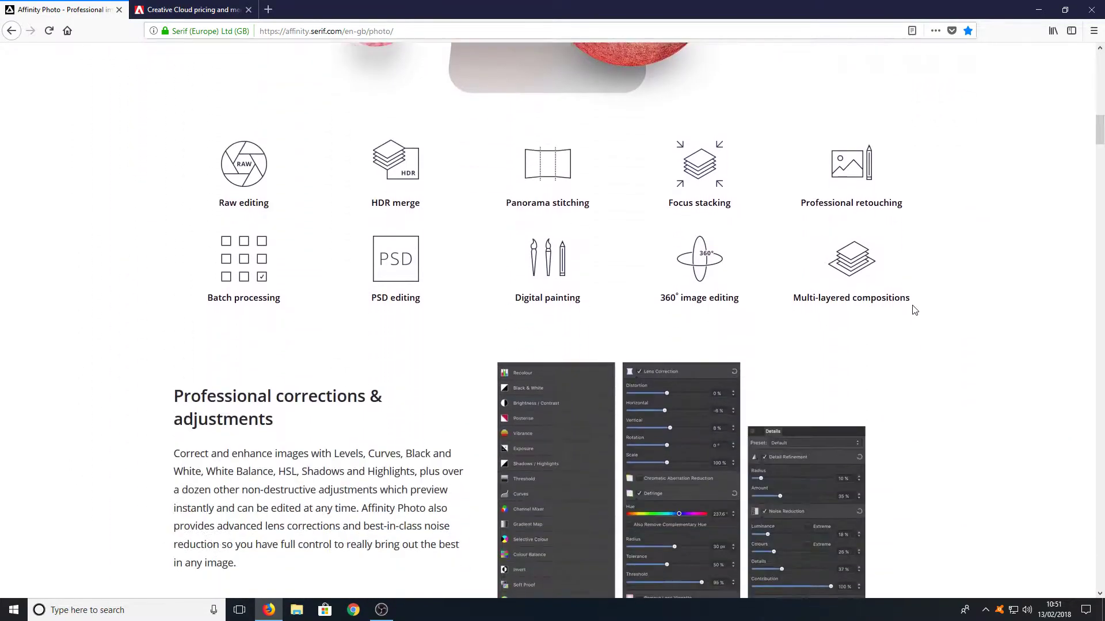
scroll(909, 305, "down", 6)
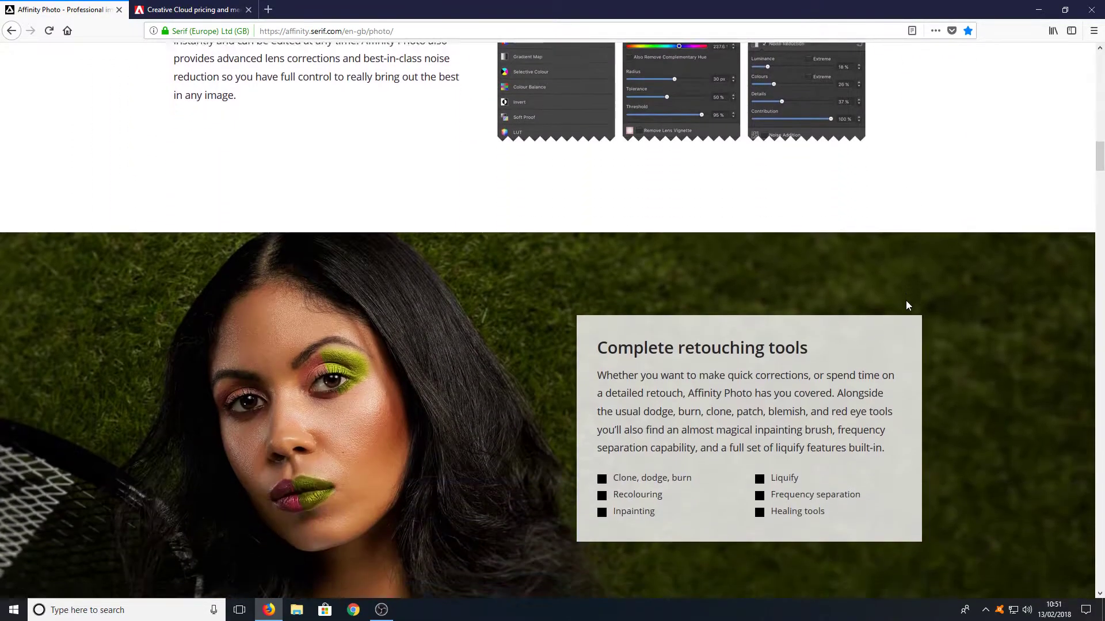
scroll(908, 305, "down", 3)
scroll(908, 305, "down", 8)
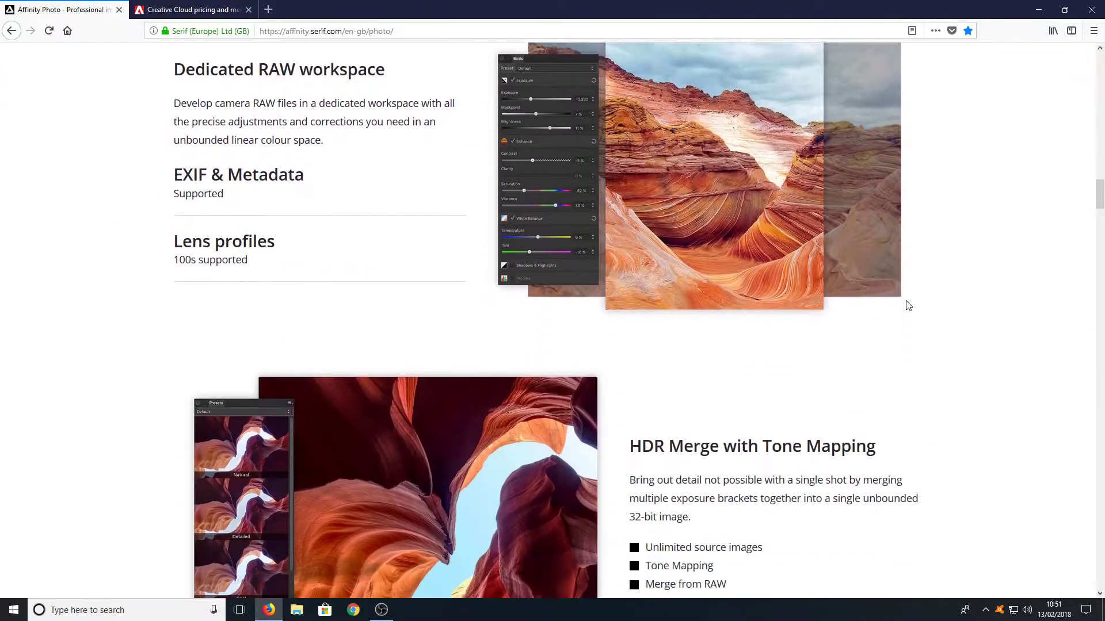
scroll(908, 305, "down", 5)
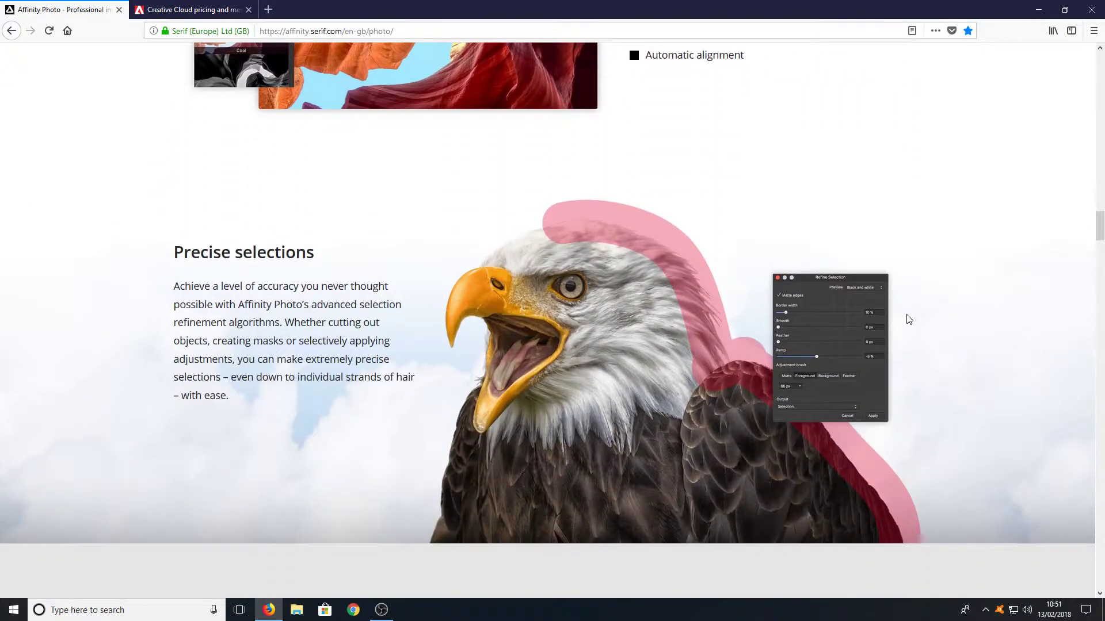
scroll(912, 328, "down", 3)
scroll(912, 329, "down", 5)
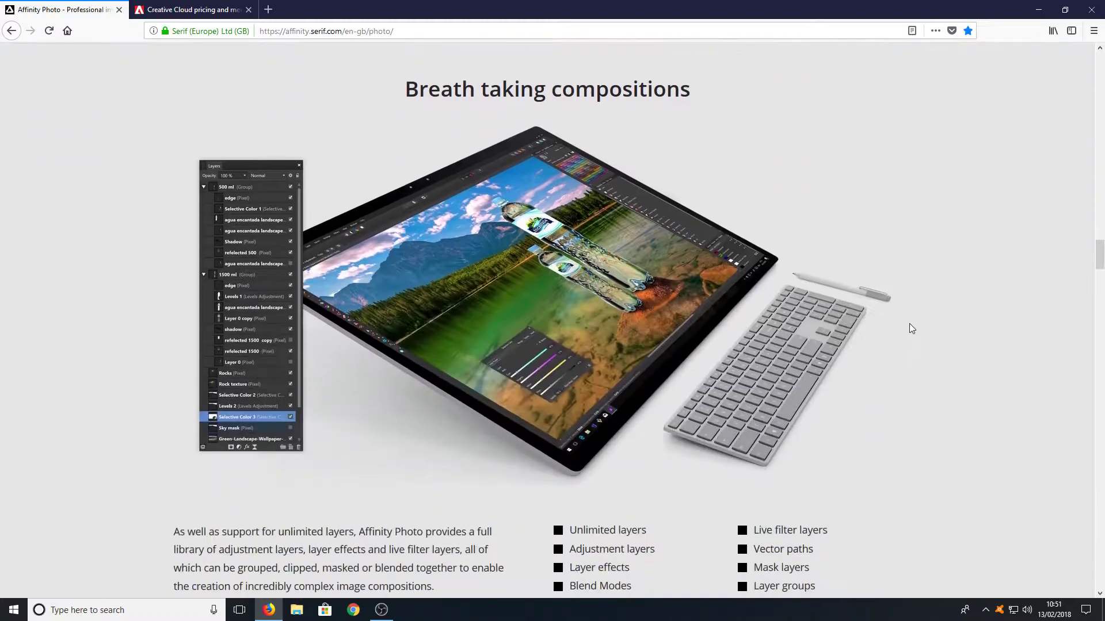
scroll(911, 329, "down", 12)
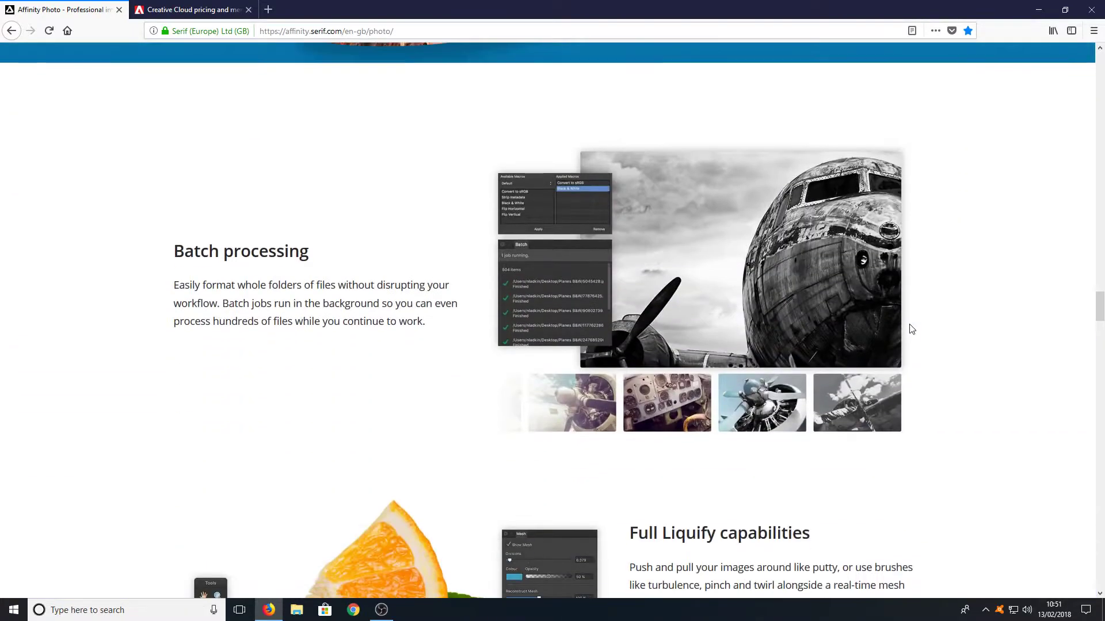
scroll(912, 329, "down", 4)
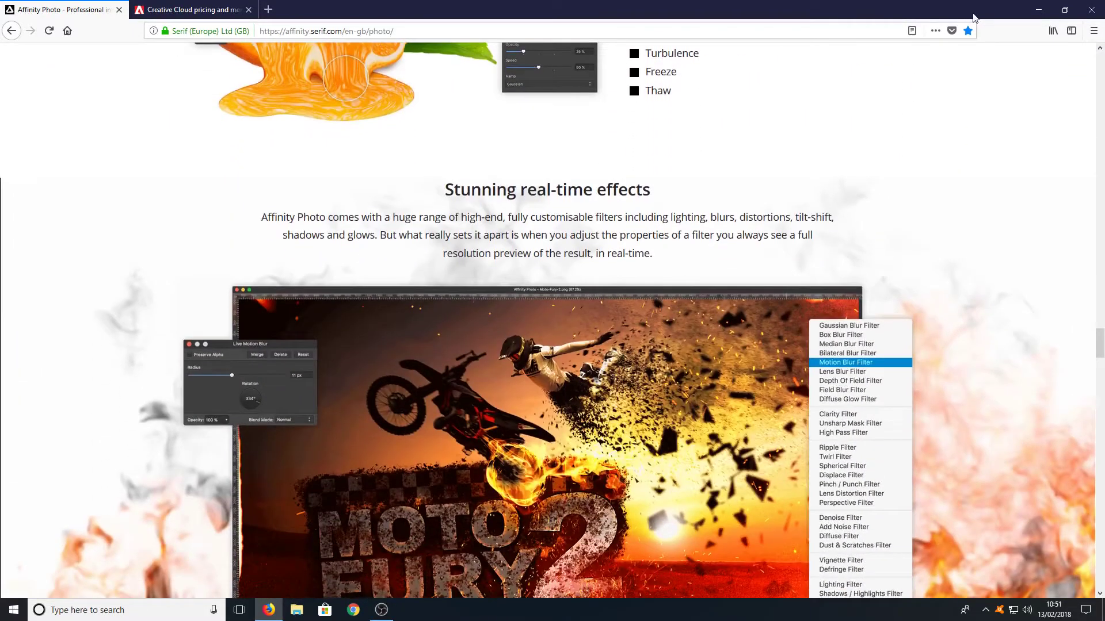
left_click(1038, 10)
Launch affinity-photo-1.6.2-2.exe from the desktop and allow it past the security warning.
left_click(327, 86)
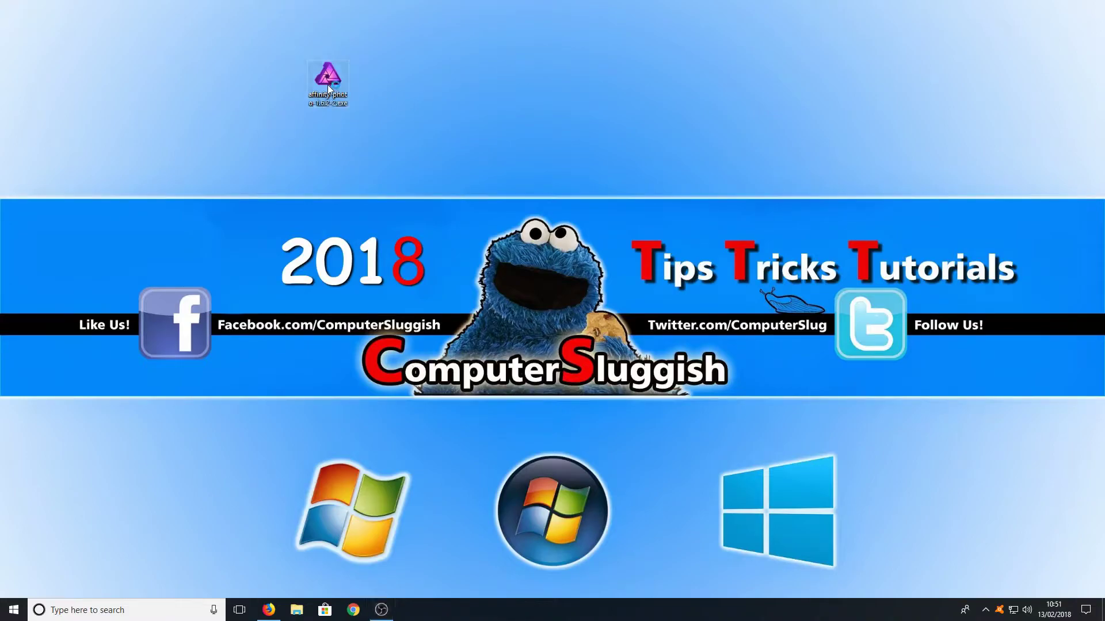
double_click(328, 86)
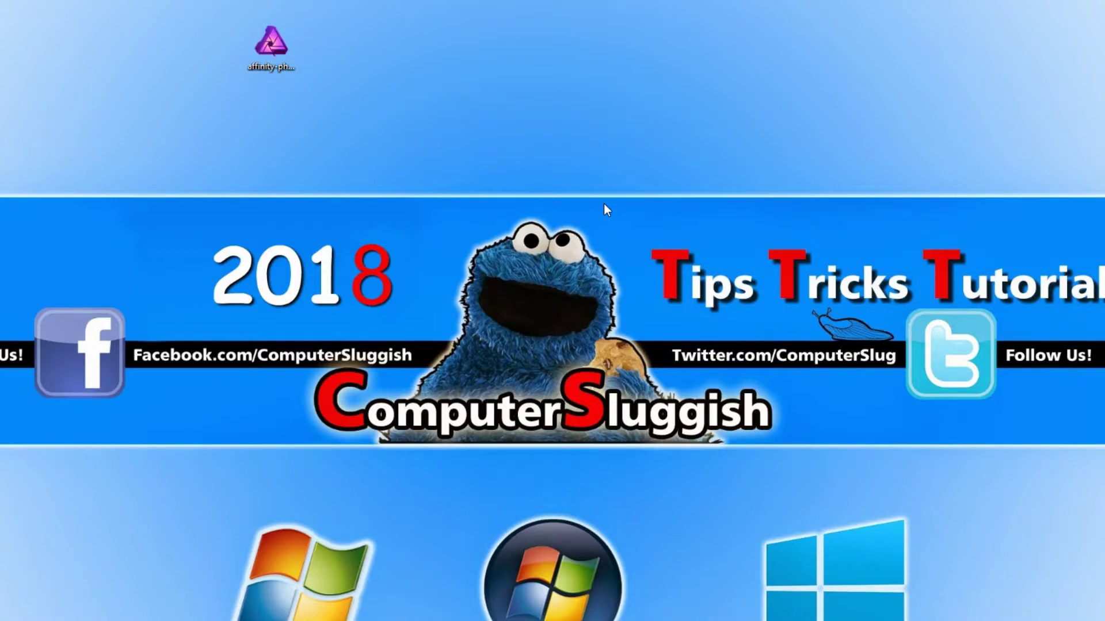
double_click(291, 65)
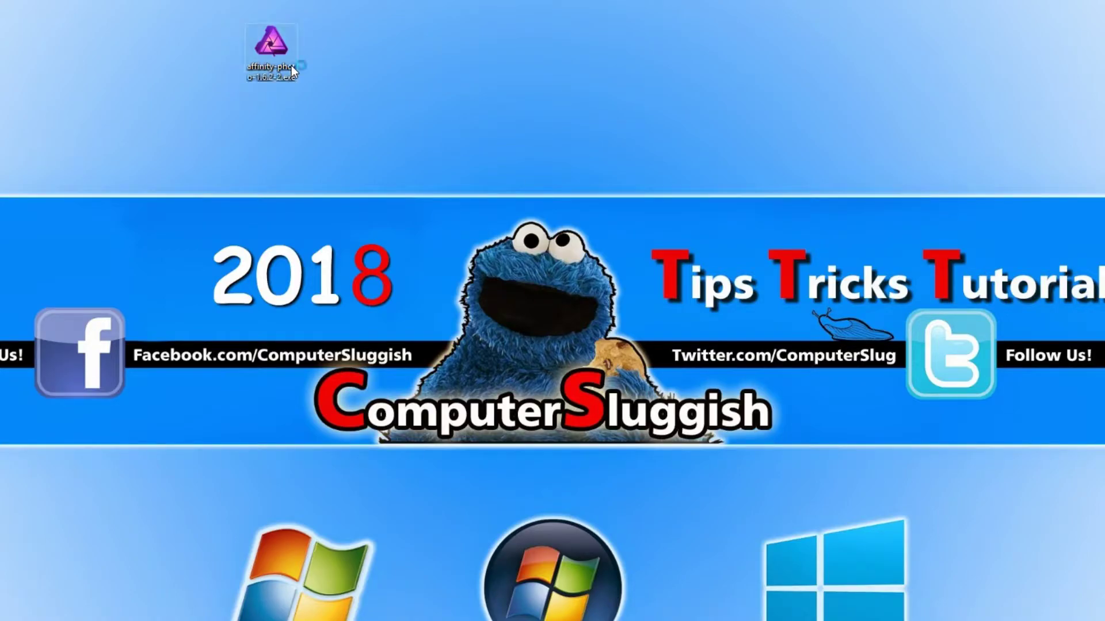
left_click(584, 344)
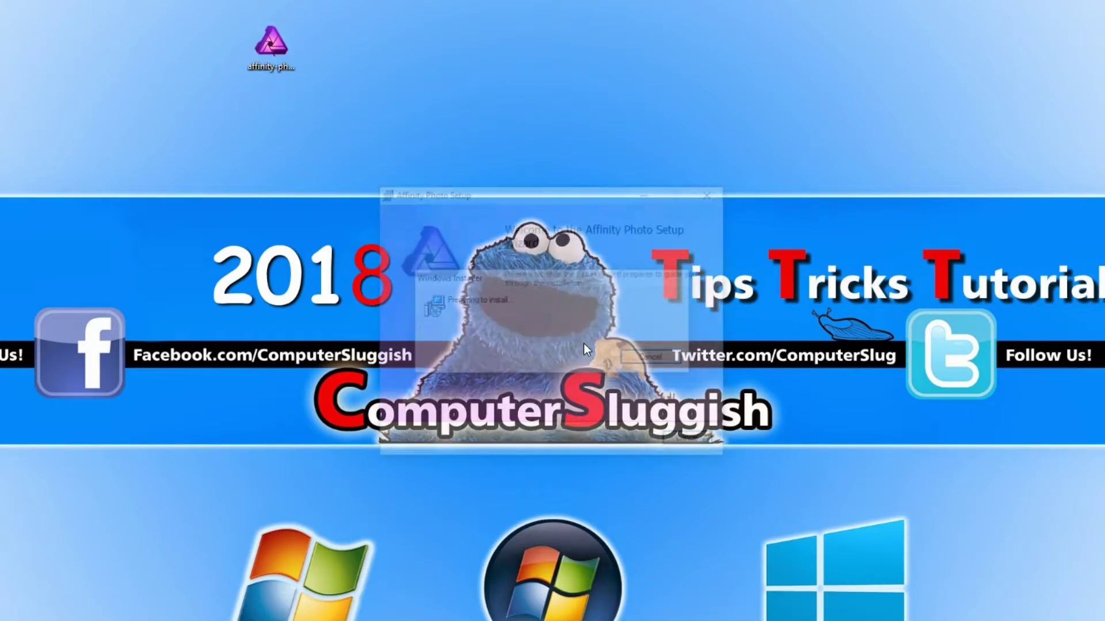
Accept the licence, keep the desktop shortcut and default folder, and install Affinity Photo.
left_click(631, 440)
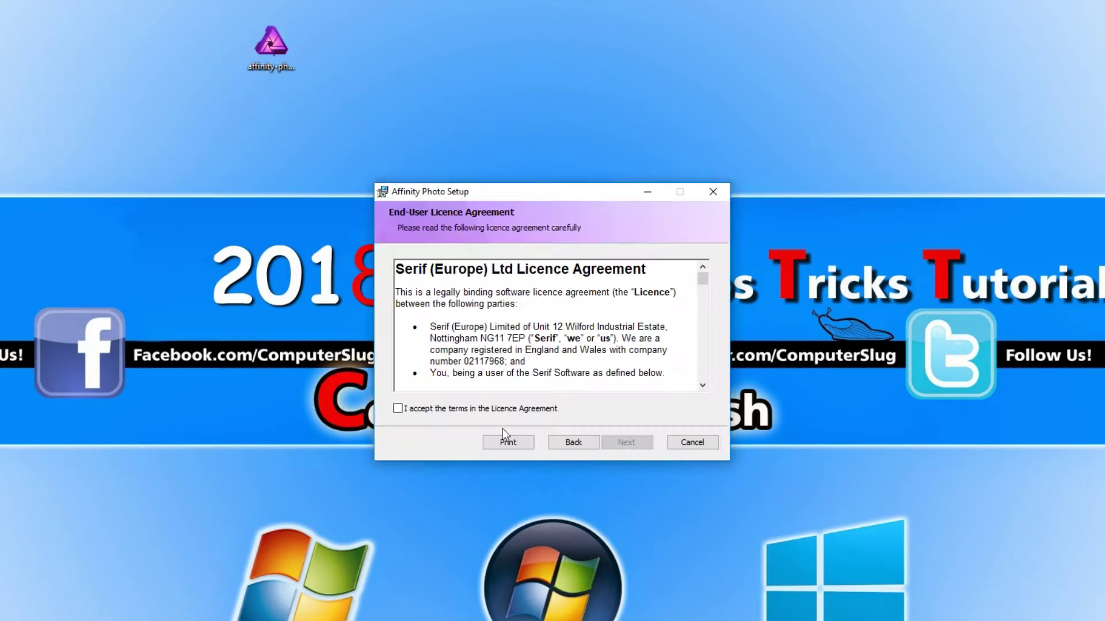
left_click(447, 407)
left_click(626, 442)
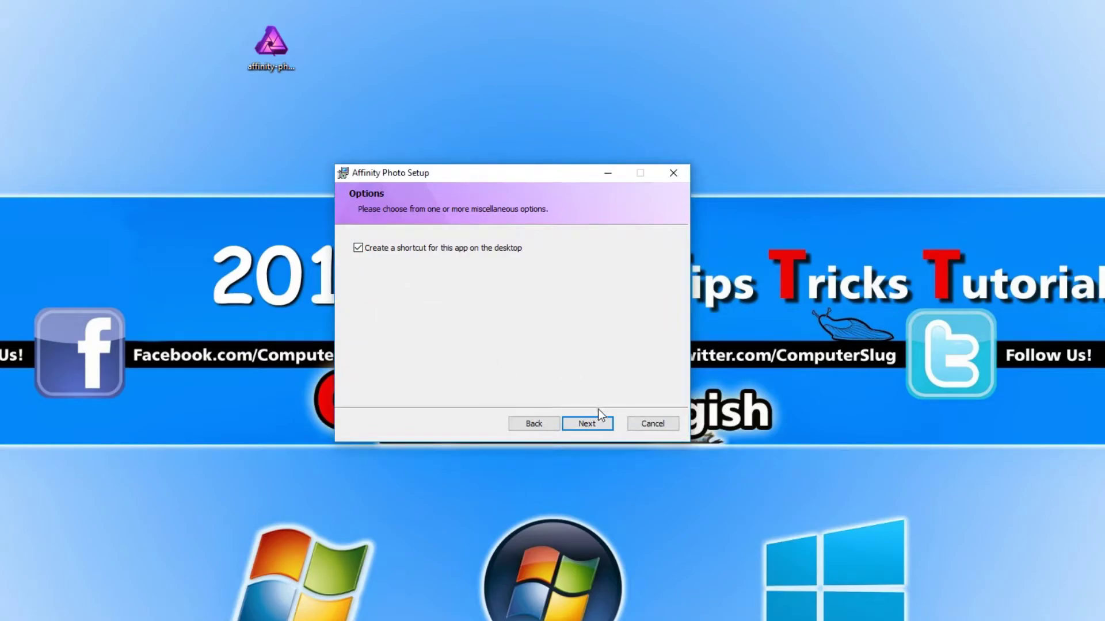
left_click(597, 426)
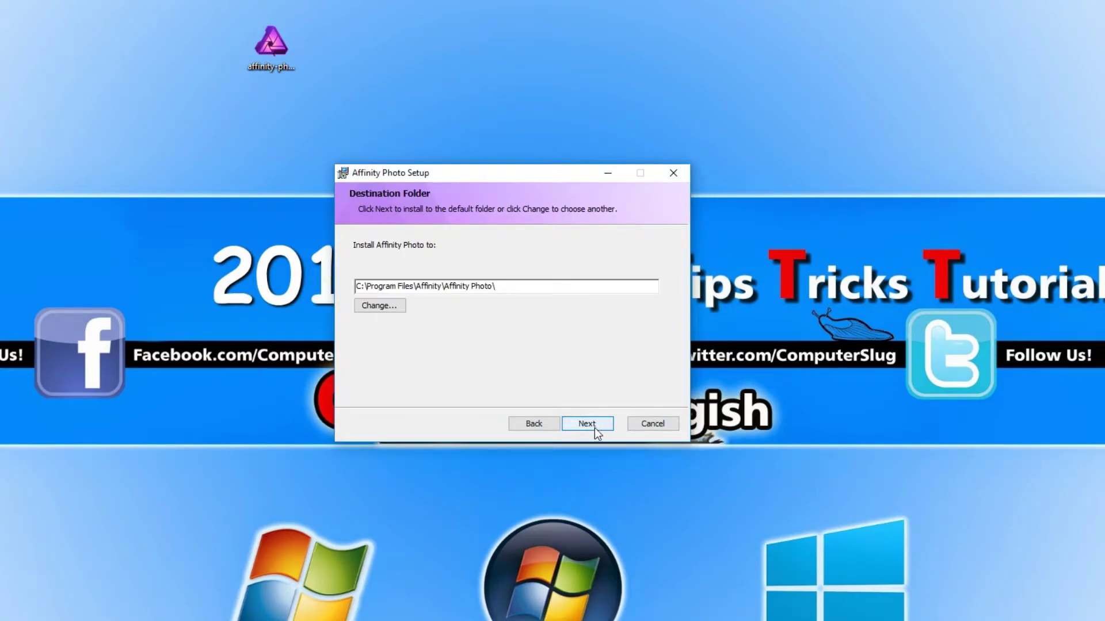
left_click(595, 426)
left_click(595, 426)
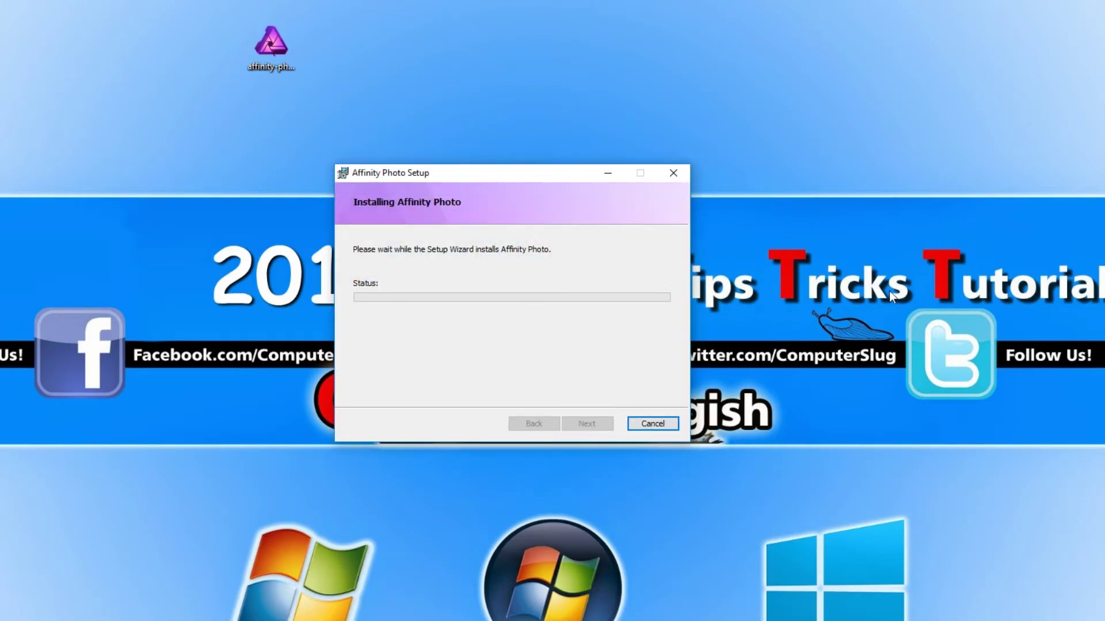
left_click(602, 425)
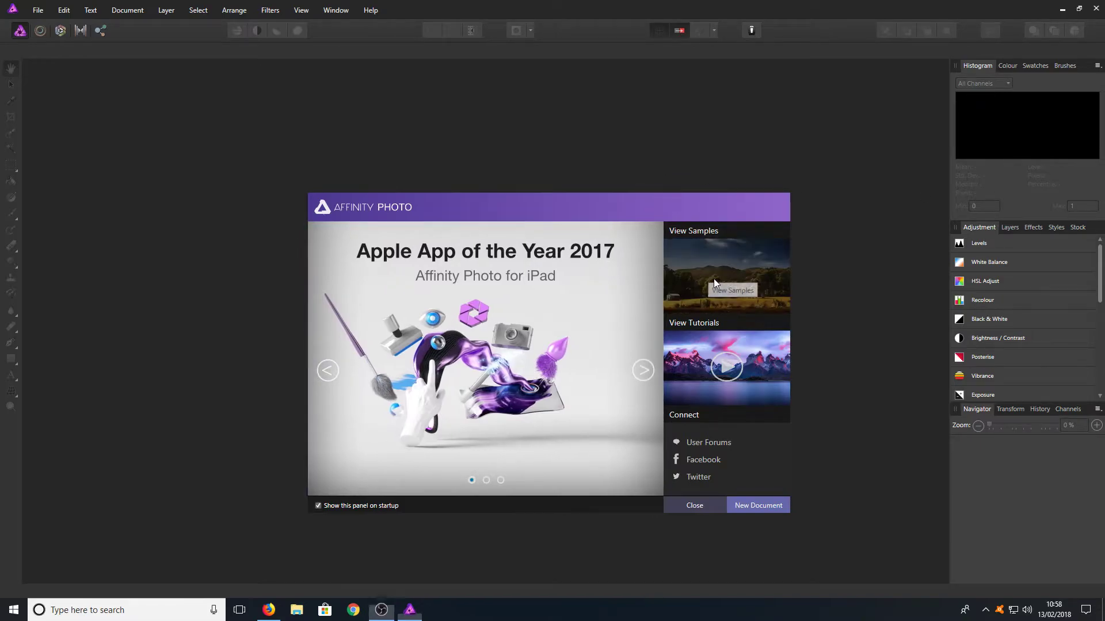
Show the downloadable samples page listing The Courier, Space Rocks and others.
left_click(714, 282)
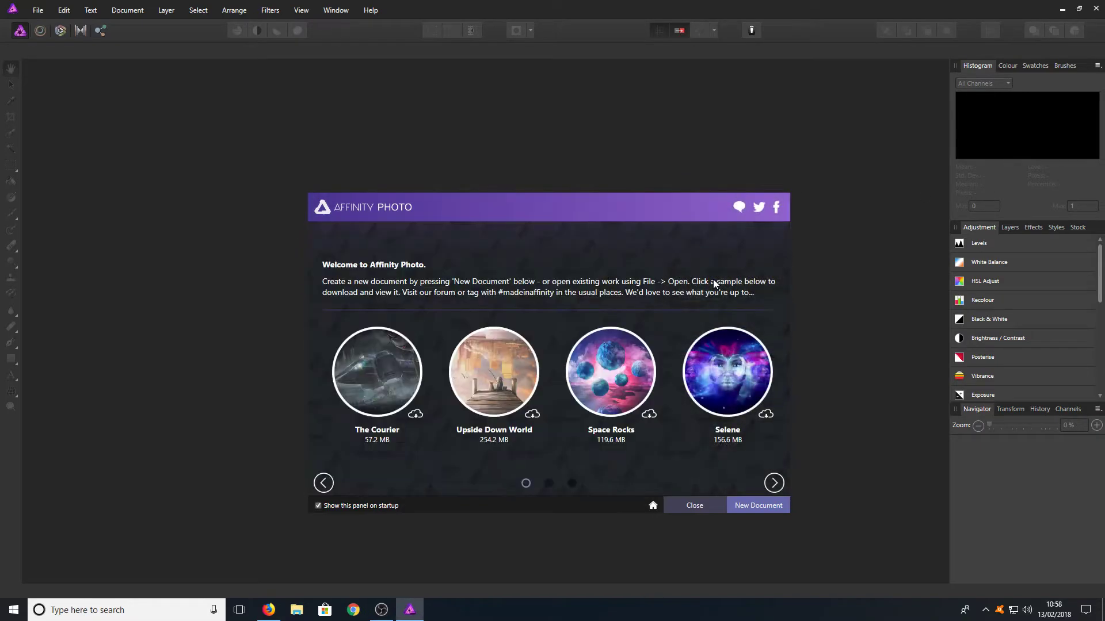
Open The Courier sample as a 3000 × 2001px document.
left_click(384, 380)
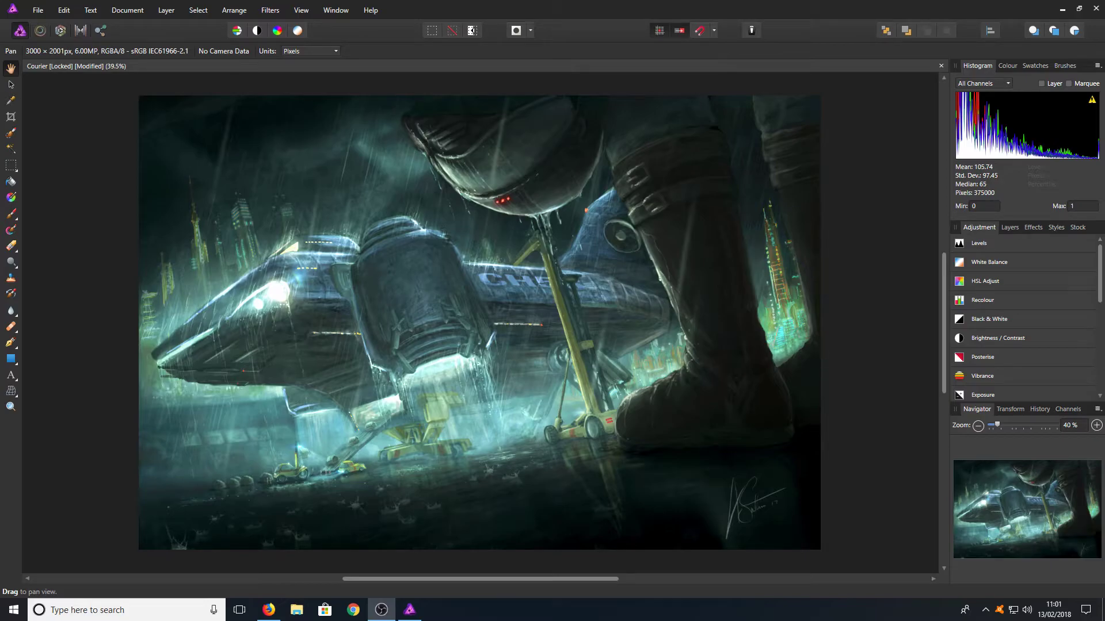
scroll(1016, 268, "down", 5)
scroll(1044, 303, "up", 5)
Tour the Layers, Effects and Styles panels, ending on the Shutterstock Stock panel.
left_click(1008, 231)
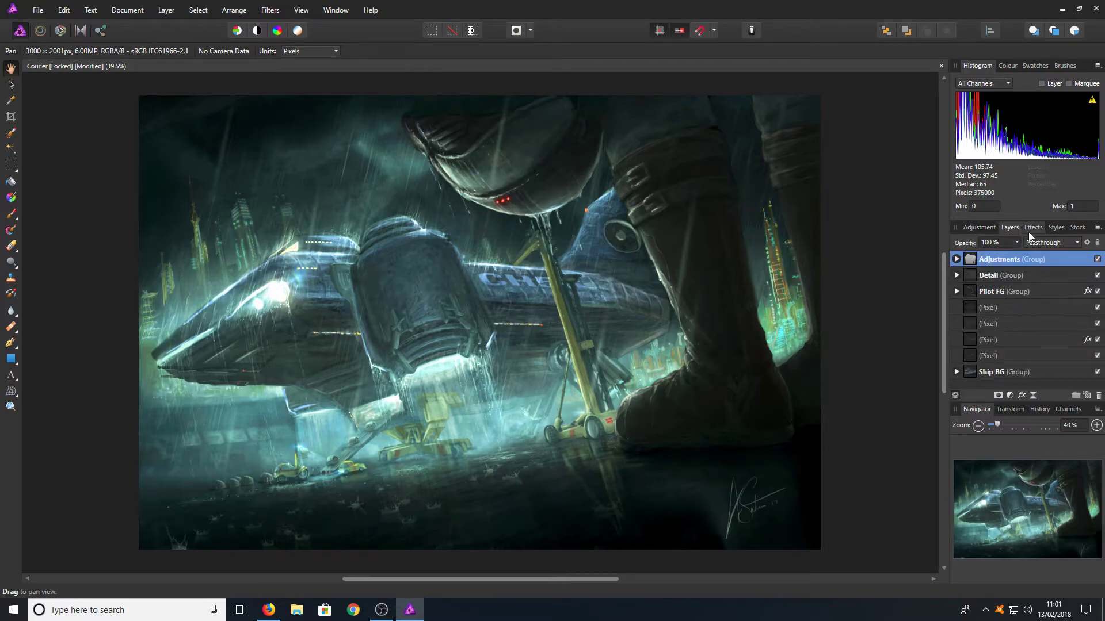
left_click(1030, 230)
left_click(1009, 268)
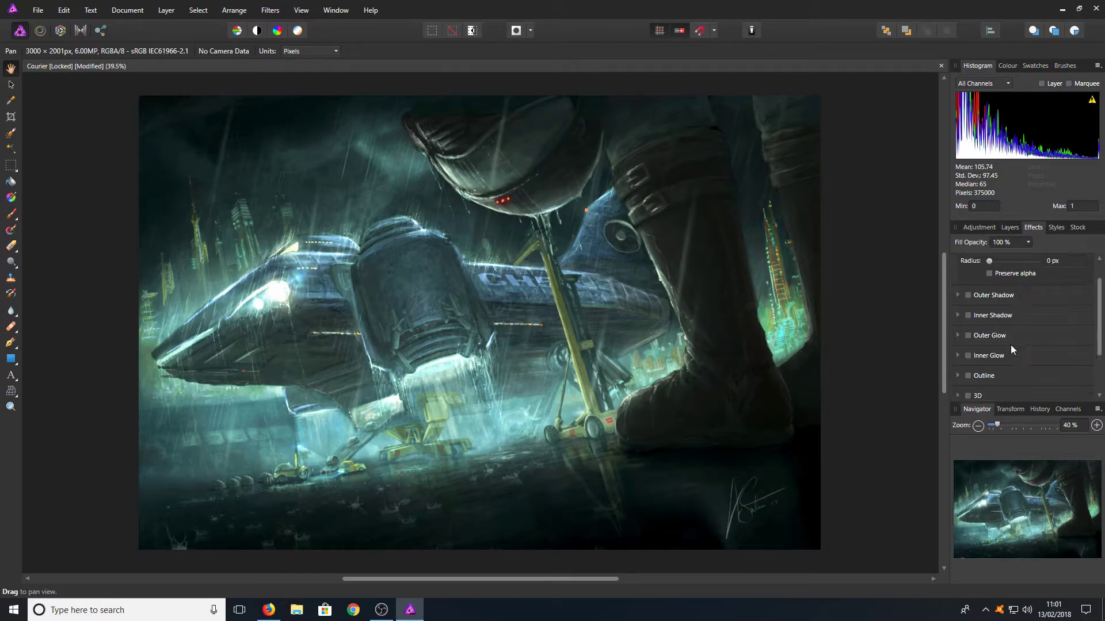
scroll(1011, 345, "down", 3)
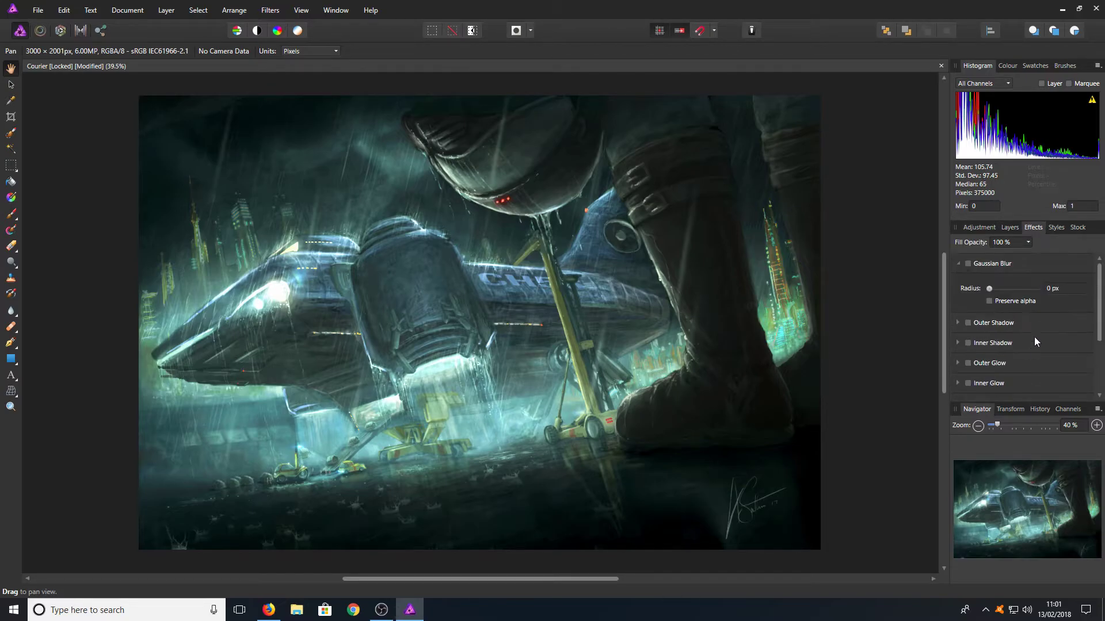
left_click(1057, 228)
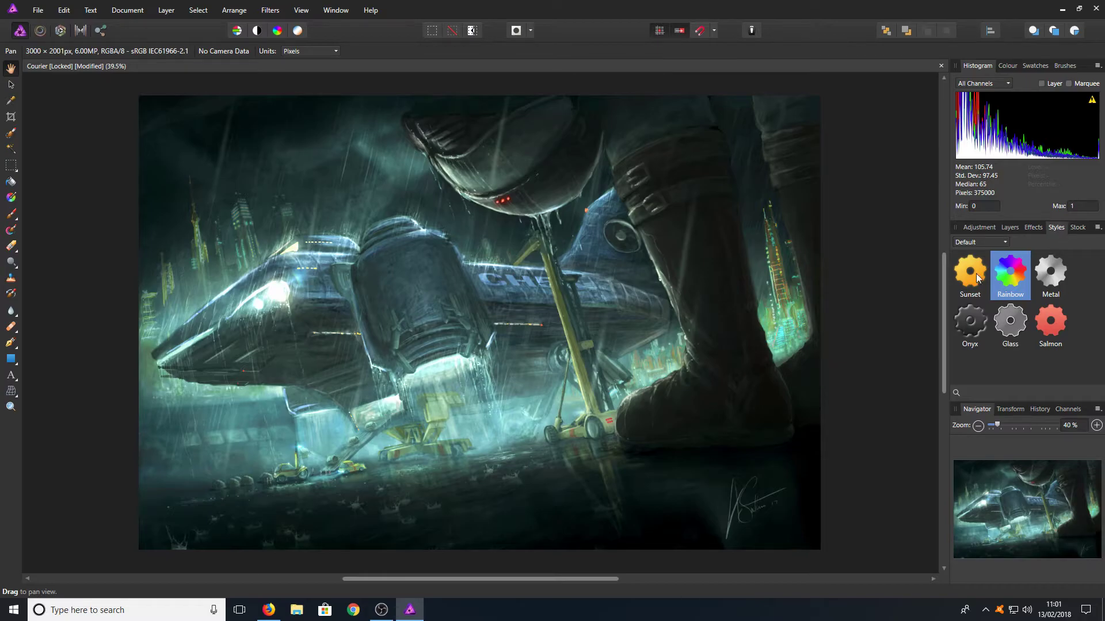
left_click(1078, 228)
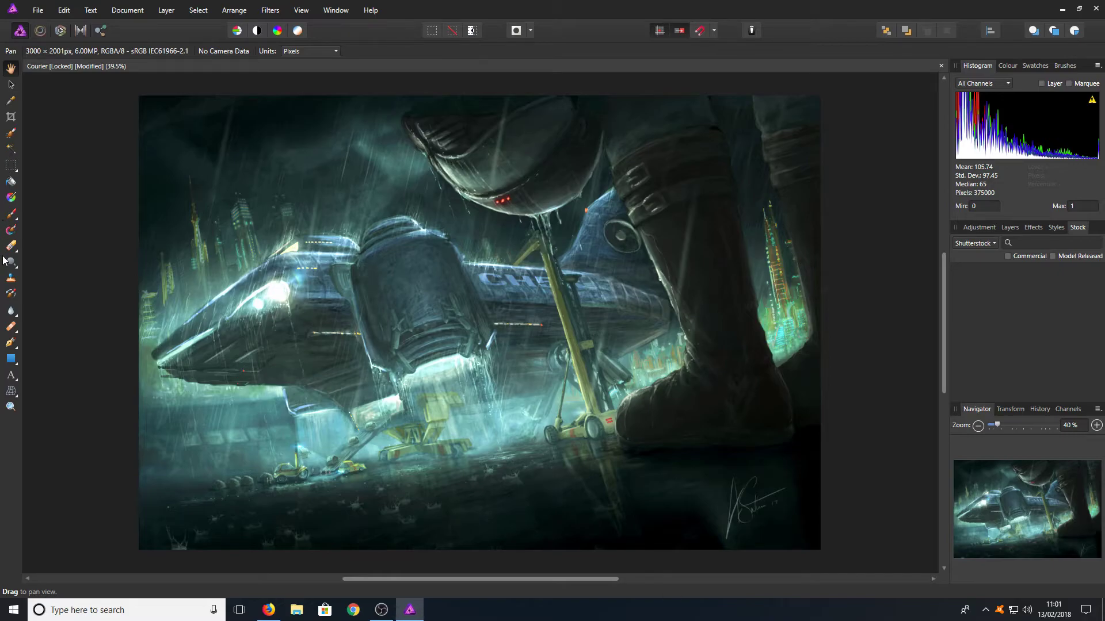
Add 'computersluggish' as art text on the image and set its Arial style to Italic.
left_click(11, 378)
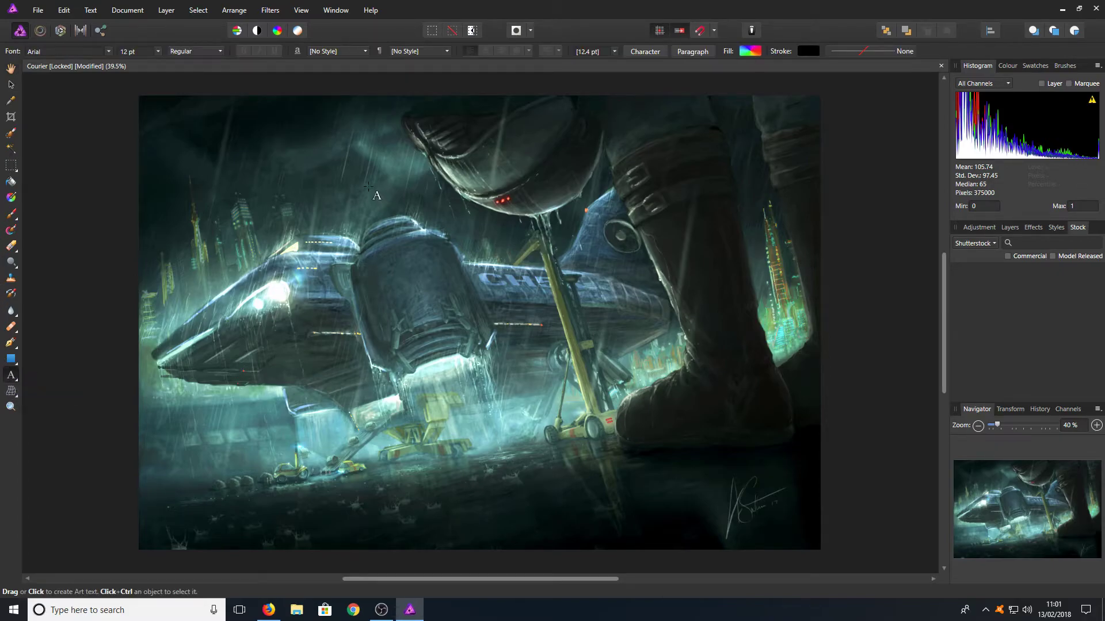
type("c")
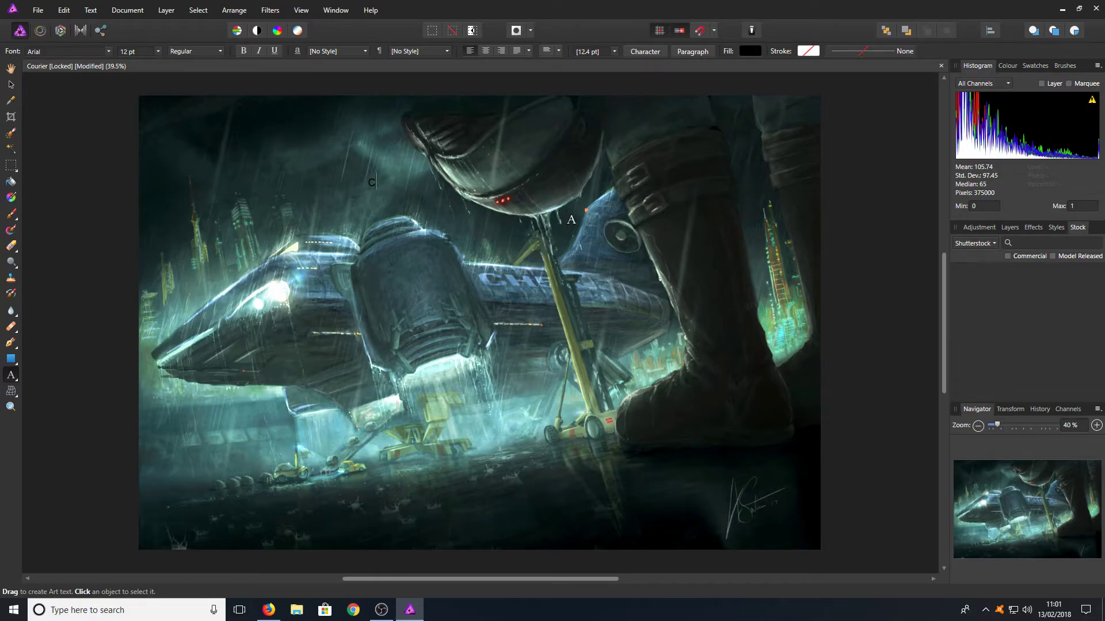
type("omputersluggish")
key("ctrl+a")
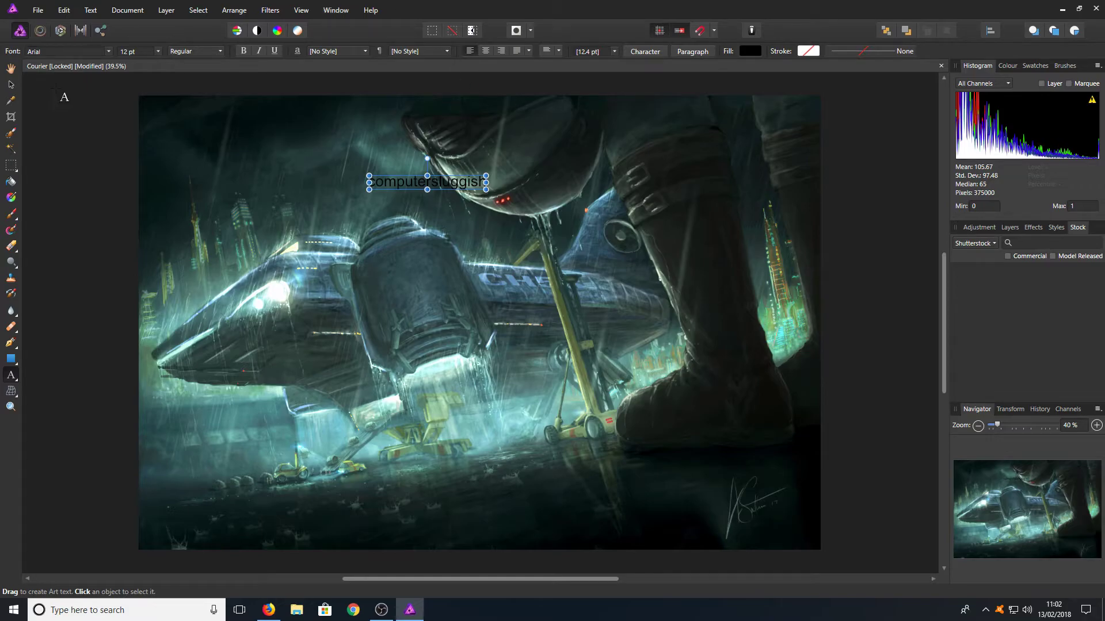
left_click(82, 51)
left_click(195, 51)
left_click(208, 51)
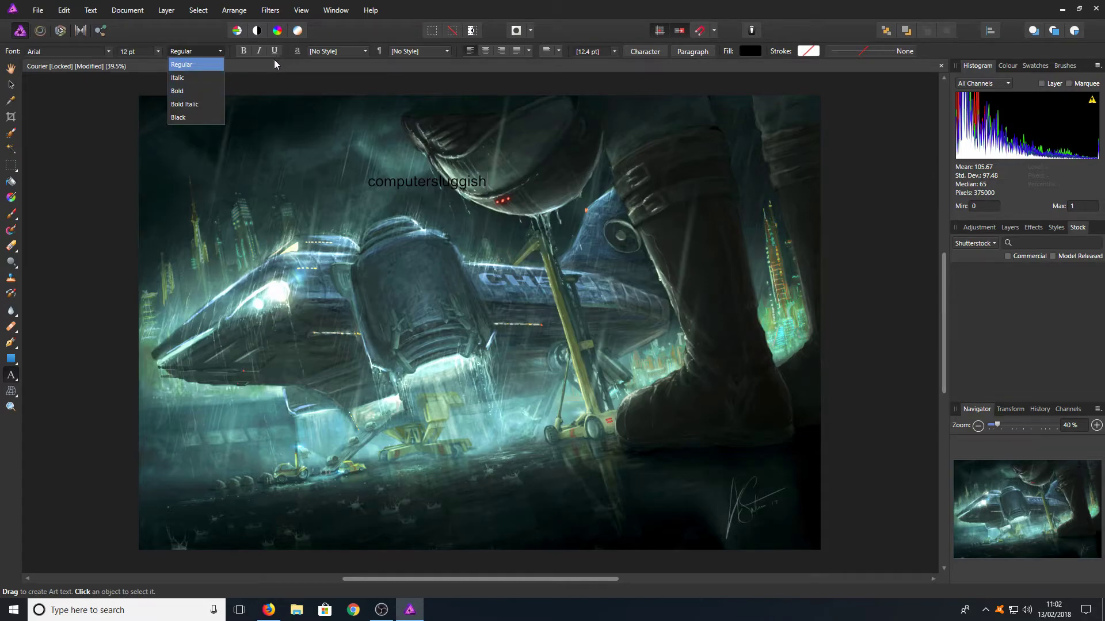
key("Down")
key("Return")
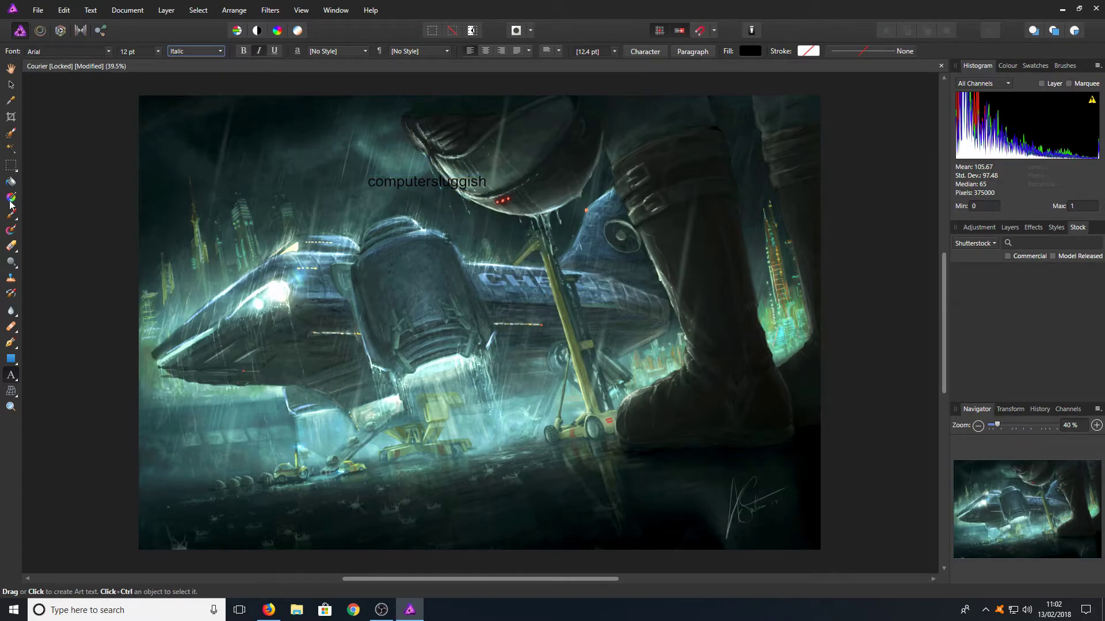
Look through the File, Edit, Layer, Select, Arrange and Filters menus, ending on View.
left_click(33, 12)
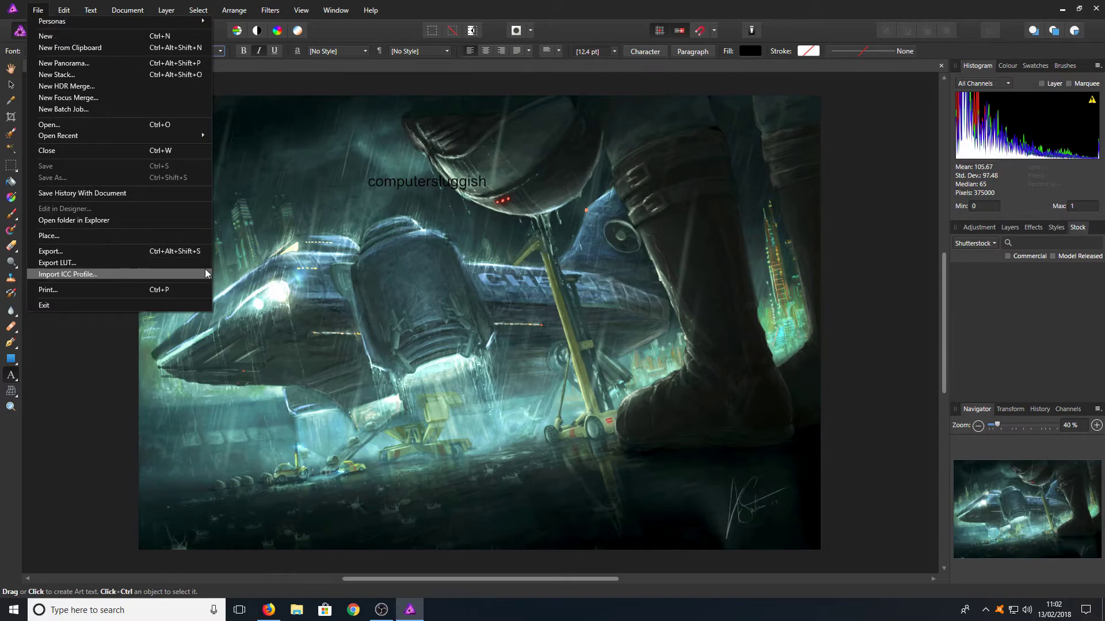
mouse_move(67, 9)
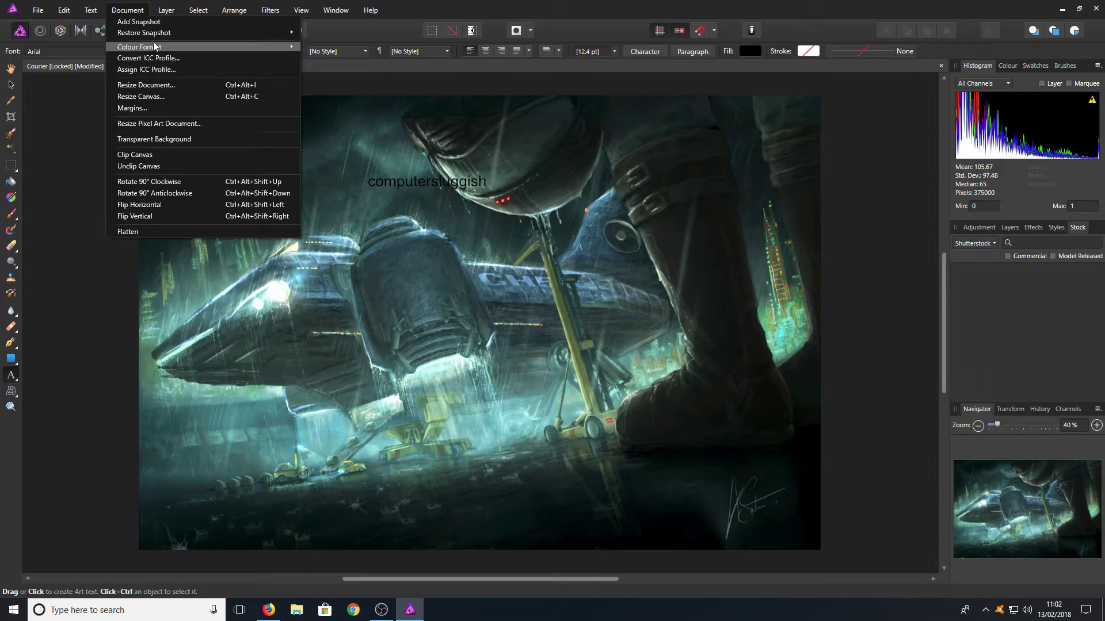
mouse_move(163, 9)
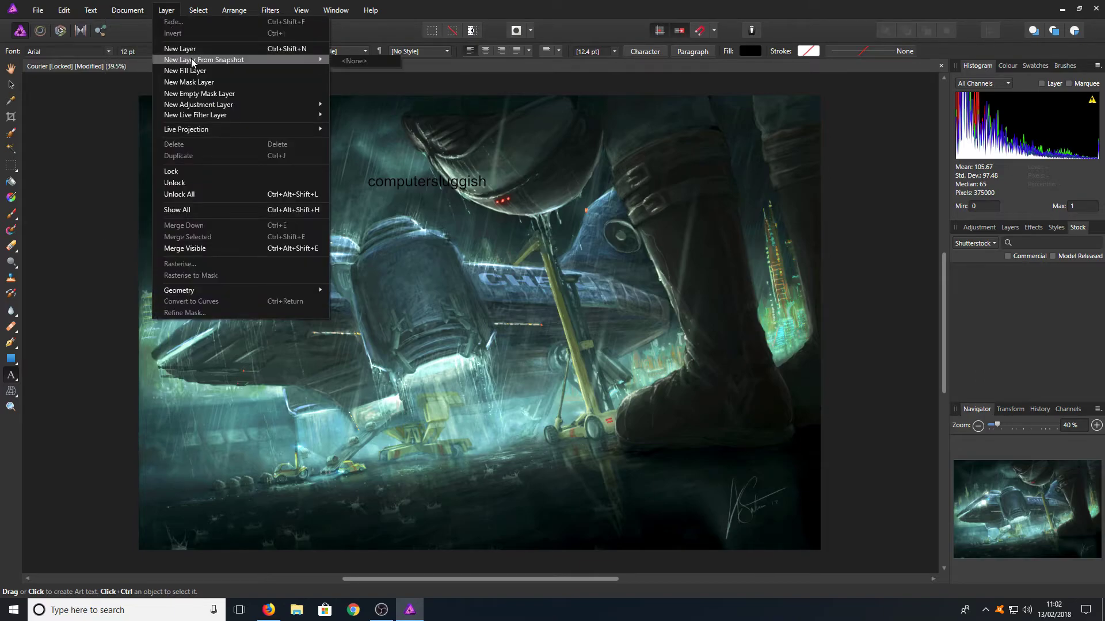
left_click(198, 193)
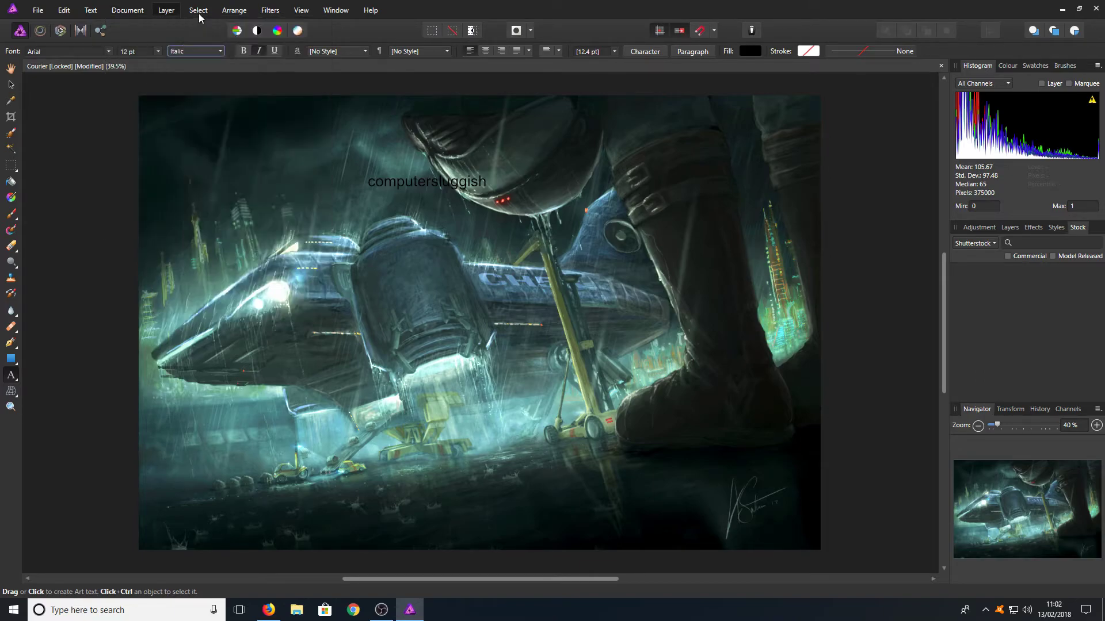
left_click(199, 15)
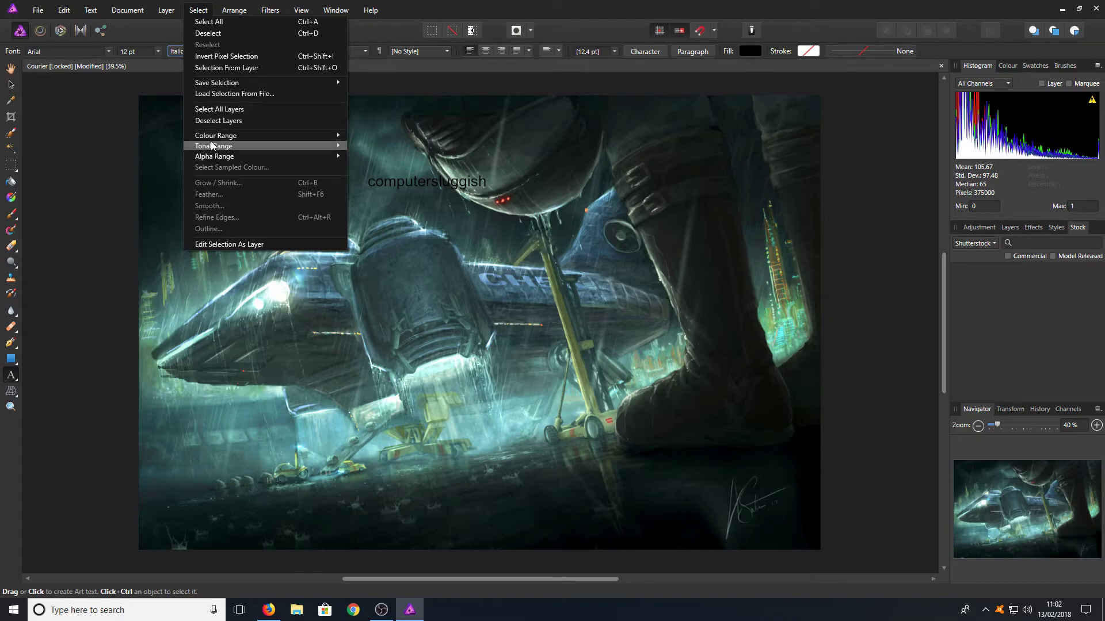
mouse_move(234, 10)
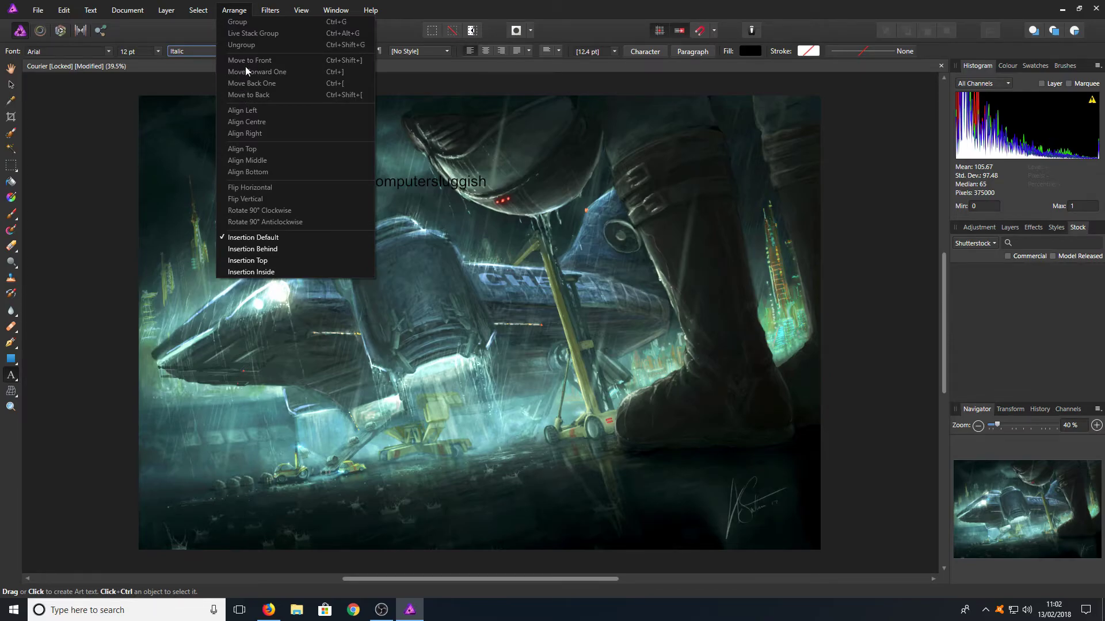
mouse_move(270, 10)
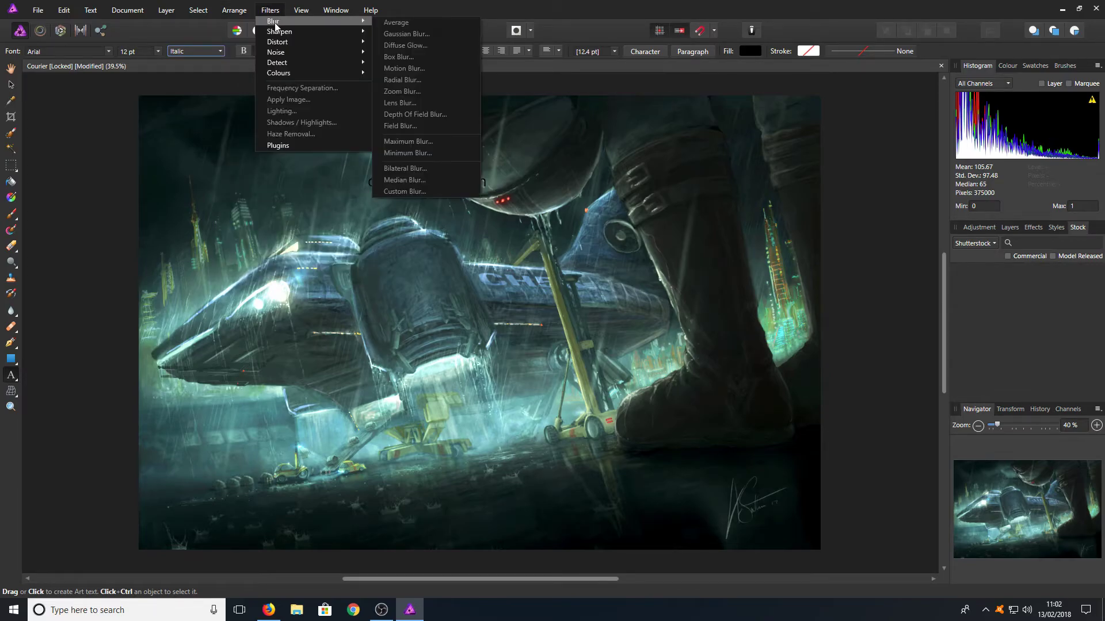
mouse_move(282, 32)
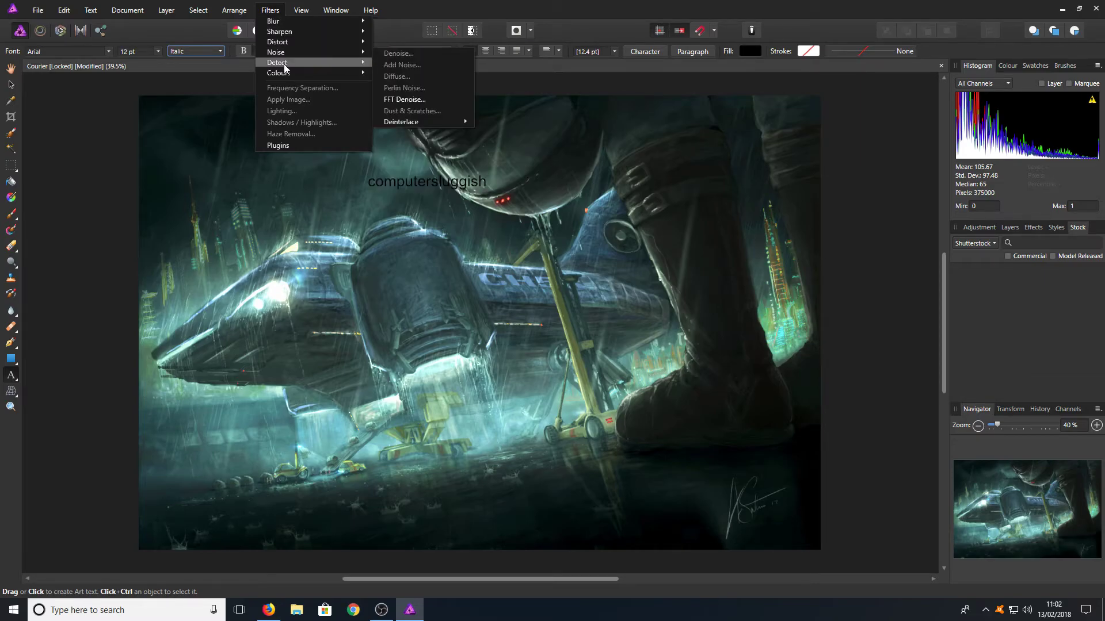
mouse_move(285, 73)
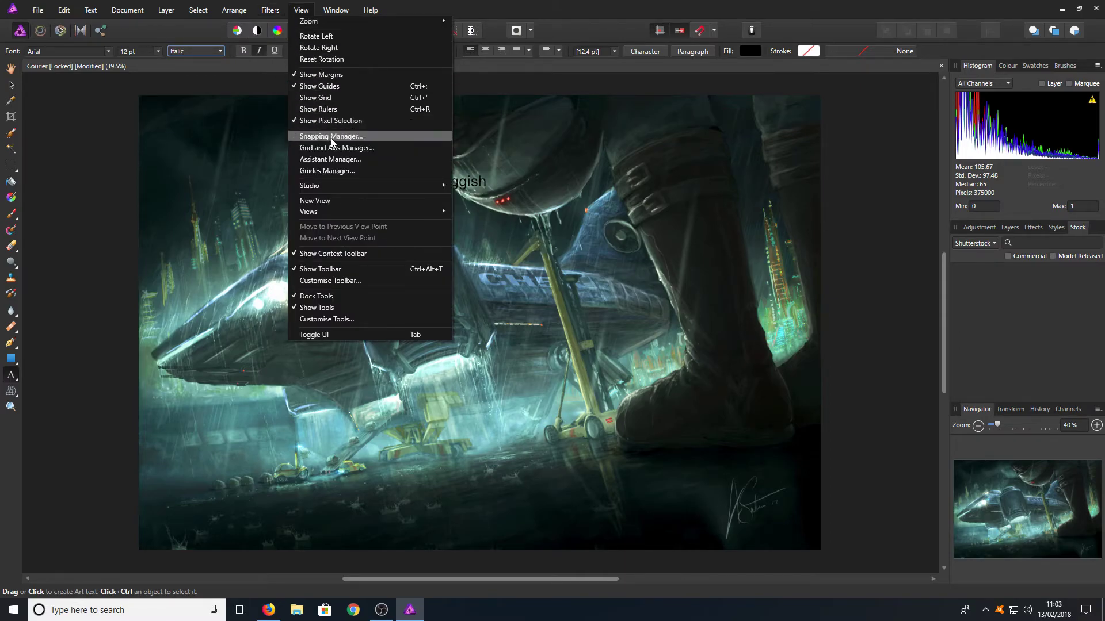
Turn on rulers and a grid over the Courier image, then briefly check the Window menu.
left_click(353, 109)
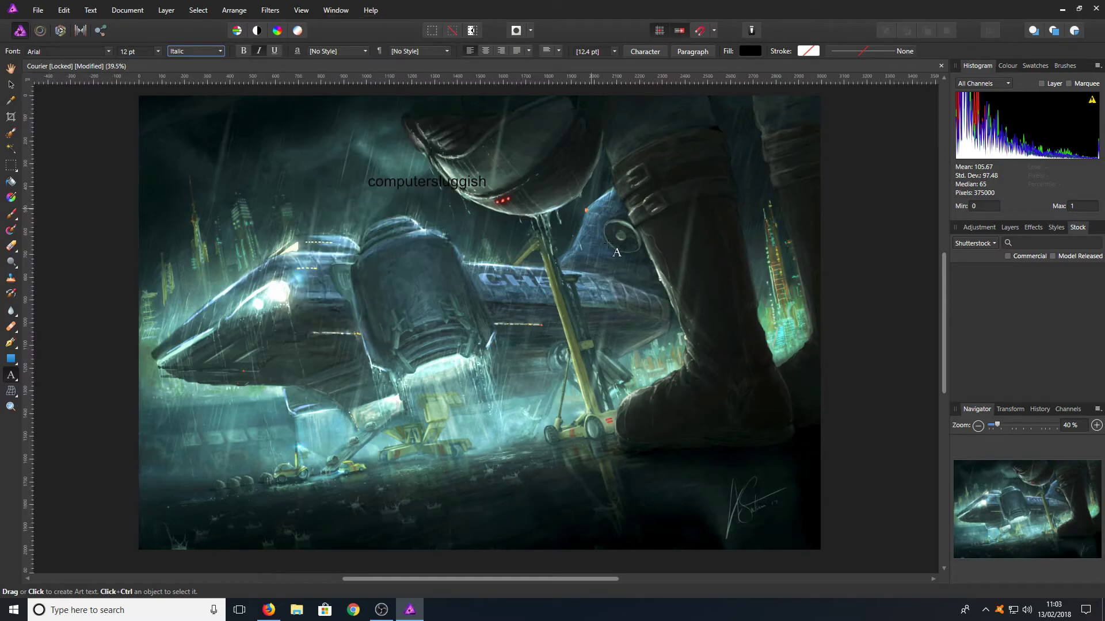
left_click(271, 10)
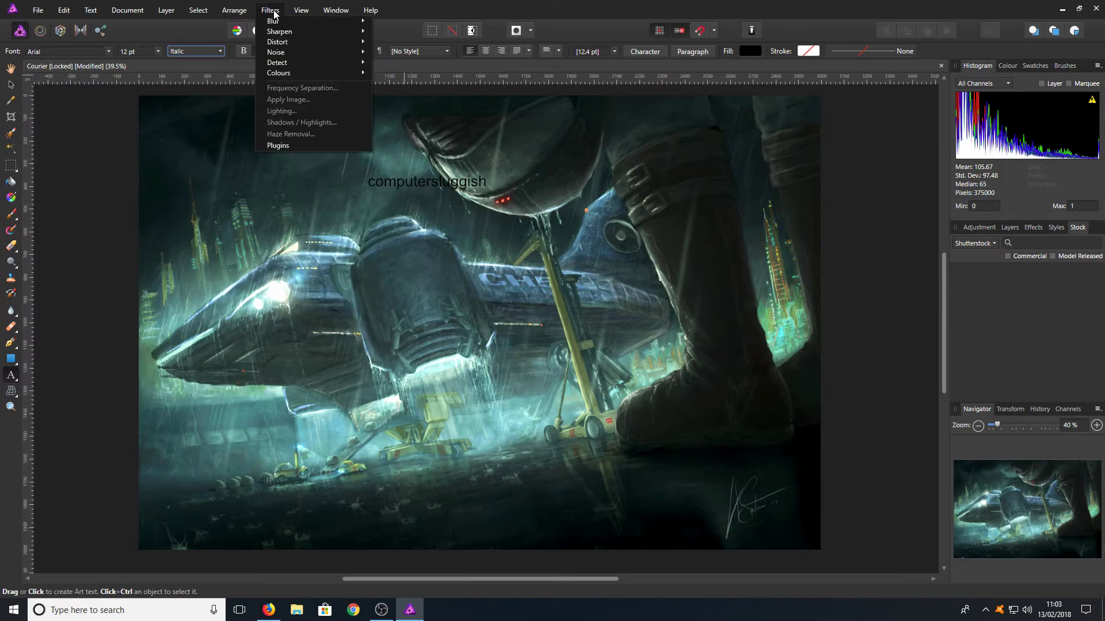
mouse_move(297, 11)
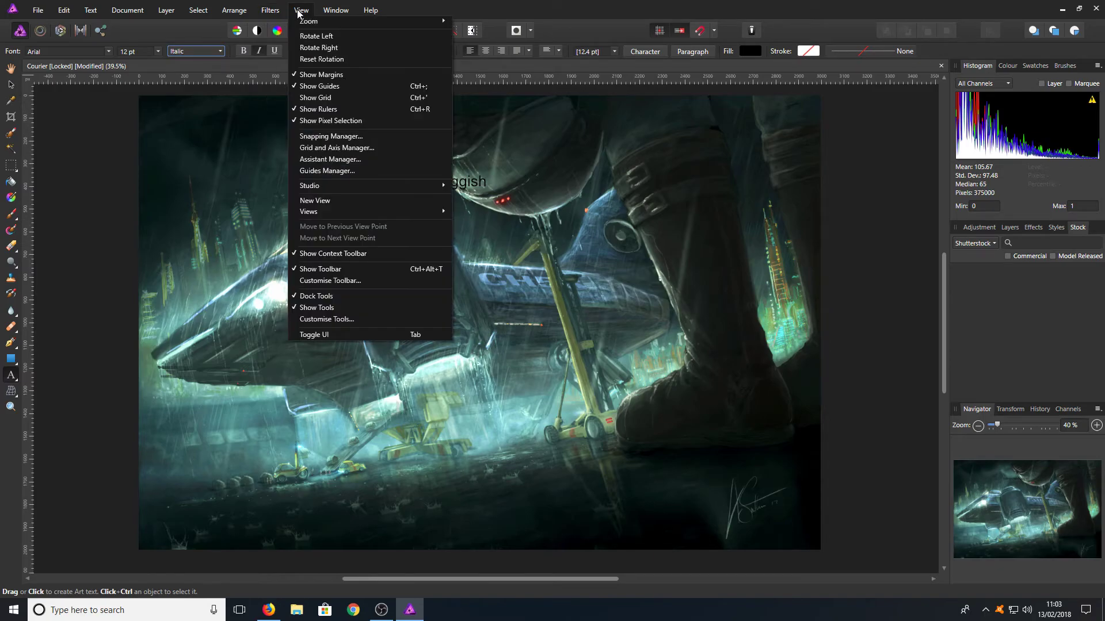
left_click(324, 98)
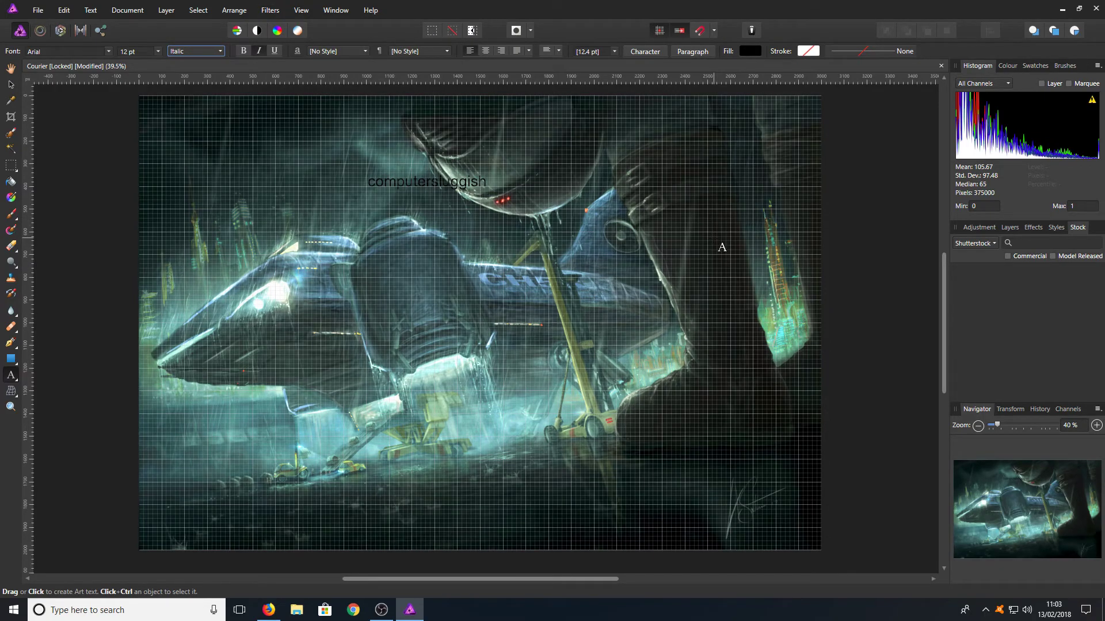
left_click(327, 9)
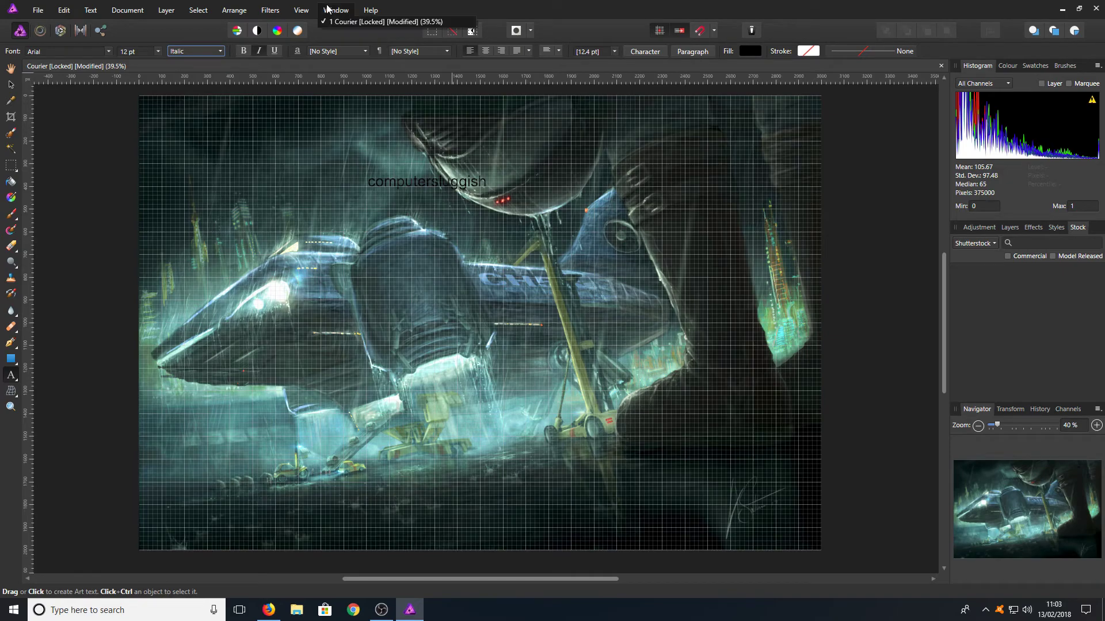
left_click(349, 23)
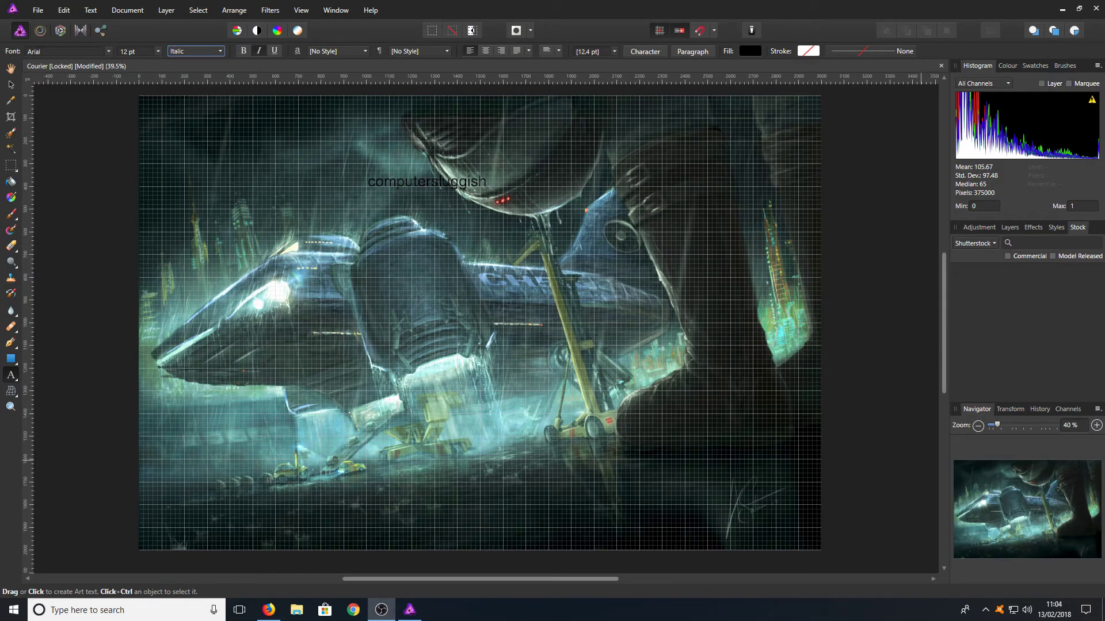